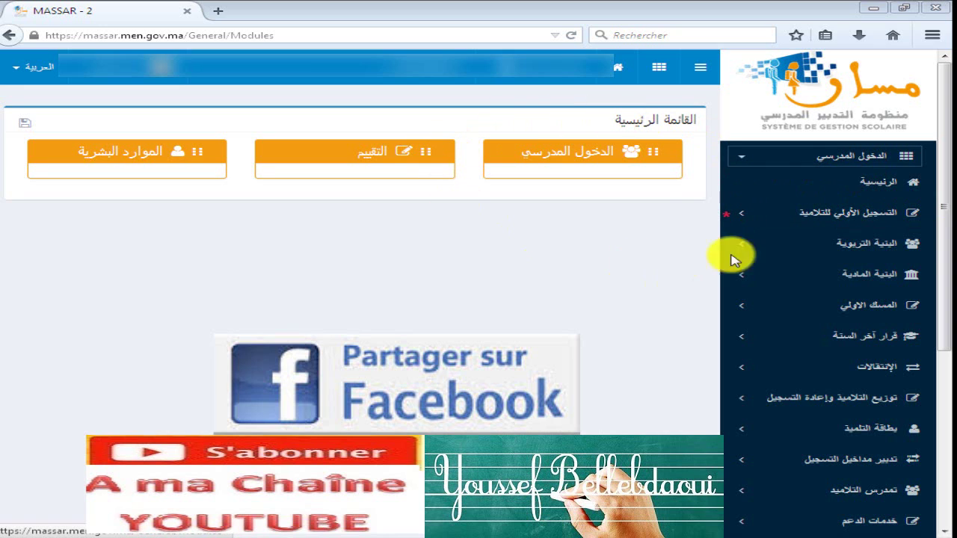
Step: Open the التسجيل الأولي للتلاميذ page and go to the empty row of its pupil table
{"action": "left_click", "coordinate": [831, 215]}
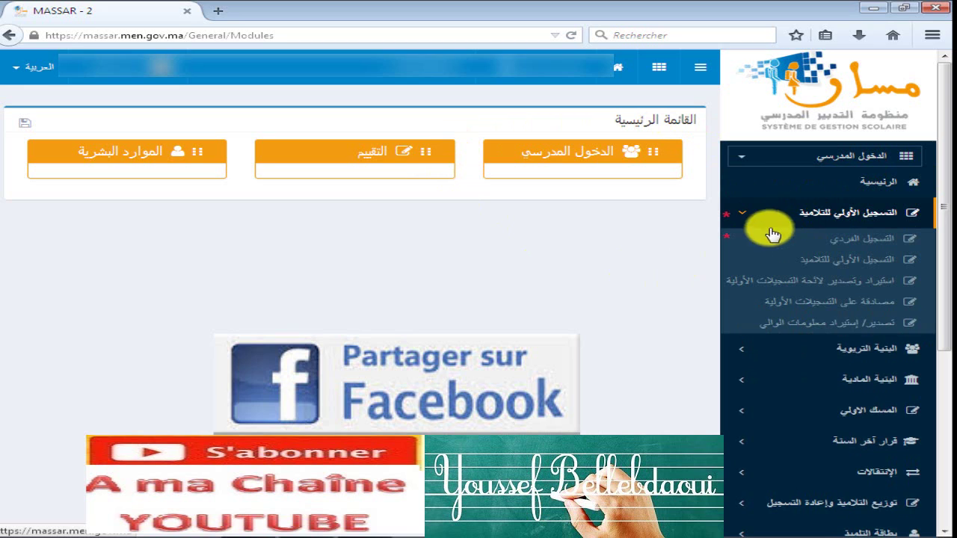
{"action": "left_click", "coordinate": [843, 267]}
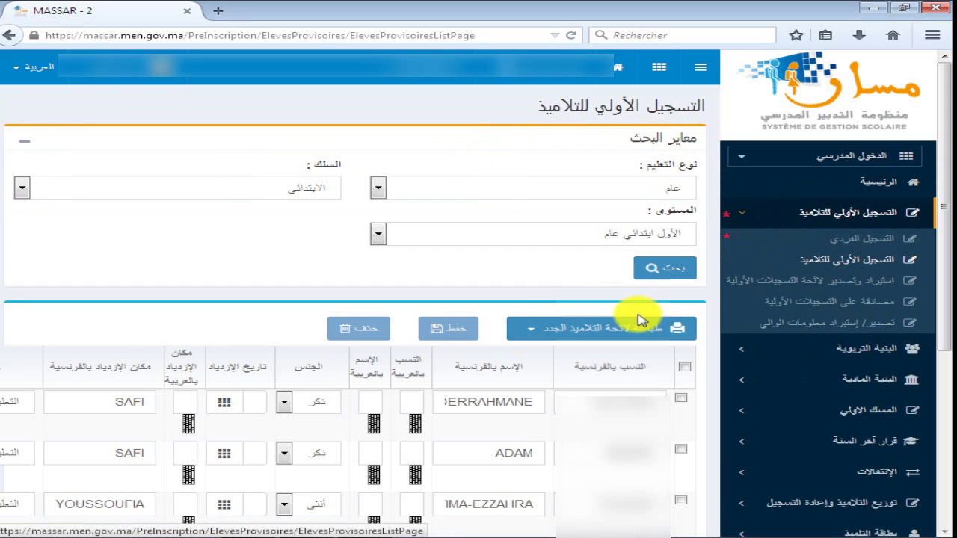
{"action": "scroll", "coordinate": [795, 459], "scroll_direction": "down", "scroll_amount": 3}
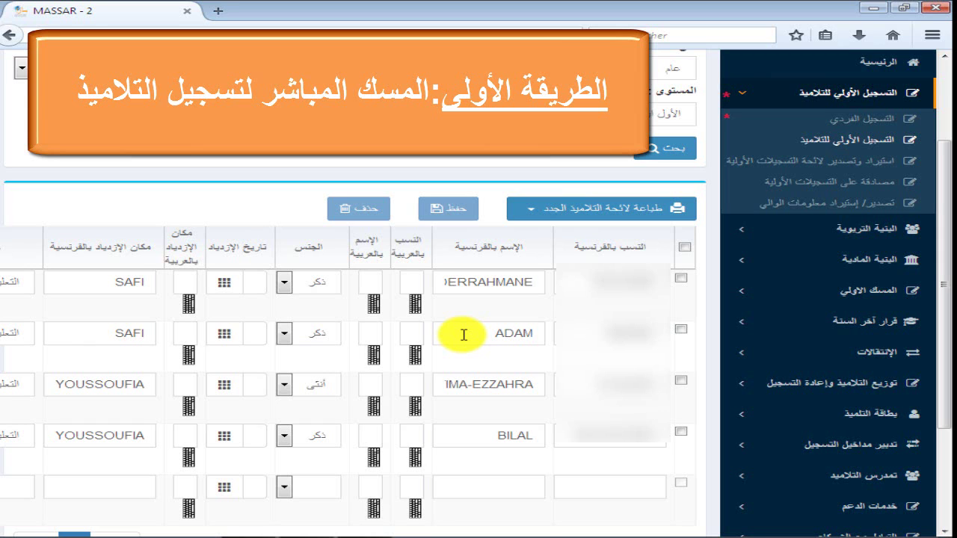
{"action": "scroll", "coordinate": [572, 400], "scroll_direction": "down", "scroll_amount": 2}
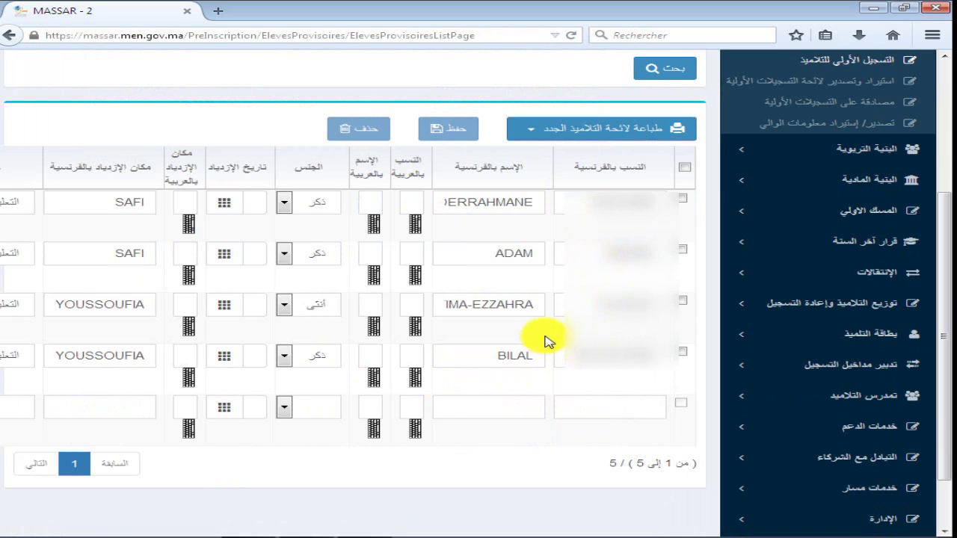
Step: Enter the new pupil's last name and first name in French in the empty table row
{"action": "left_click", "coordinate": [602, 407]}
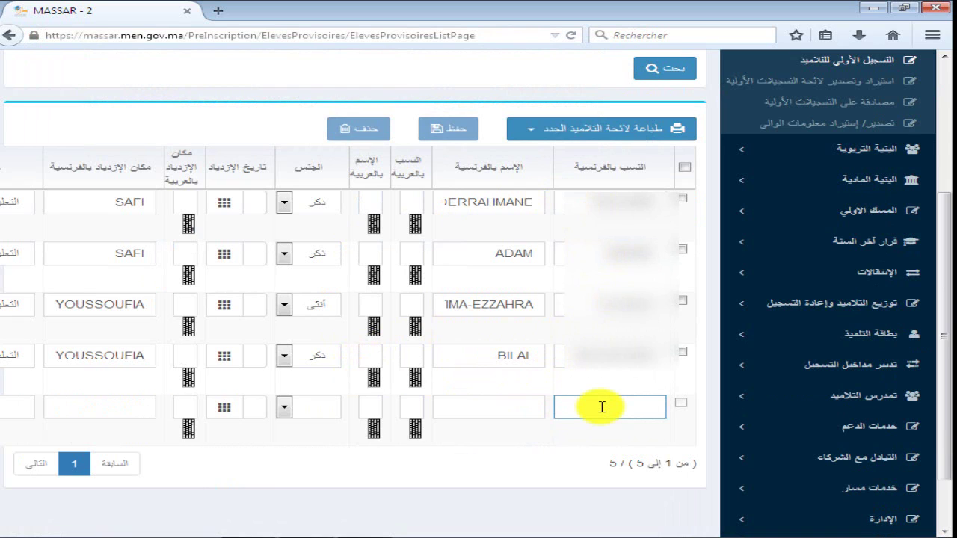
{"action": "type", "text": "NAME"}
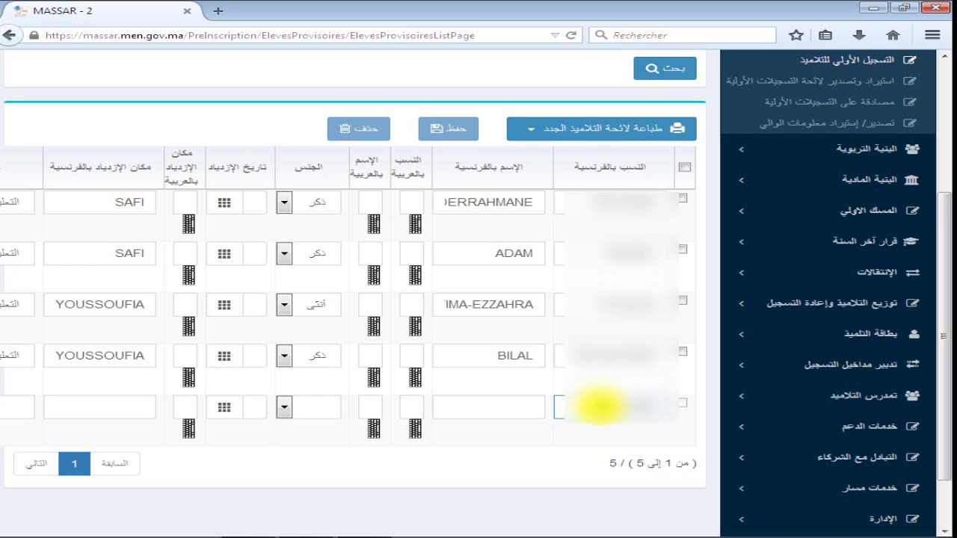
{"action": "left_click", "coordinate": [536, 407]}
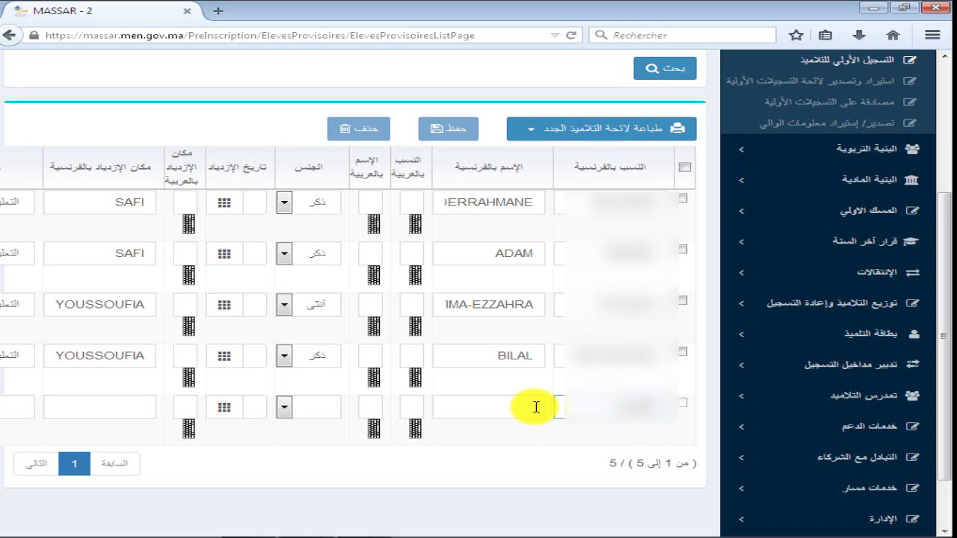
{"action": "type", "text": "M"}
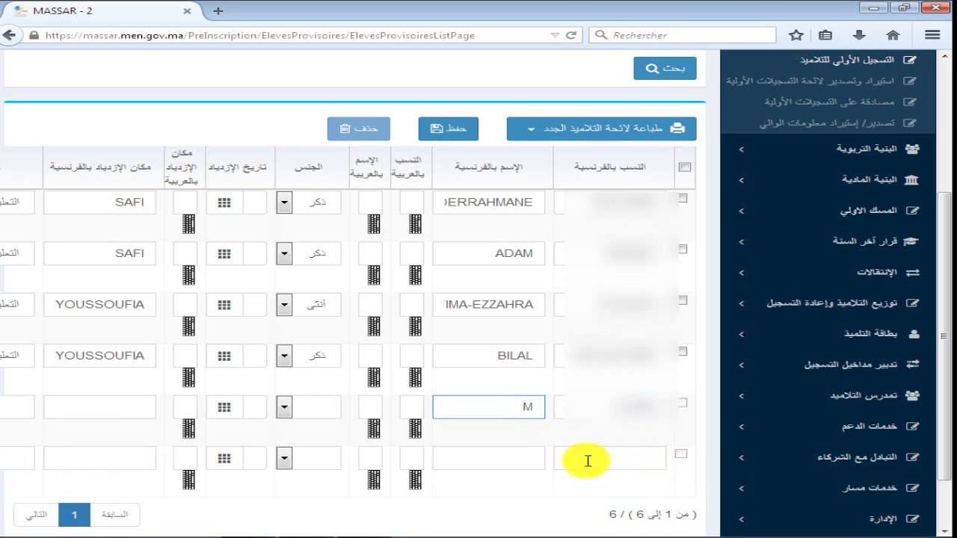
{"action": "type", "text": "OHMMED"}
{"action": "left_click", "coordinate": [416, 408]}
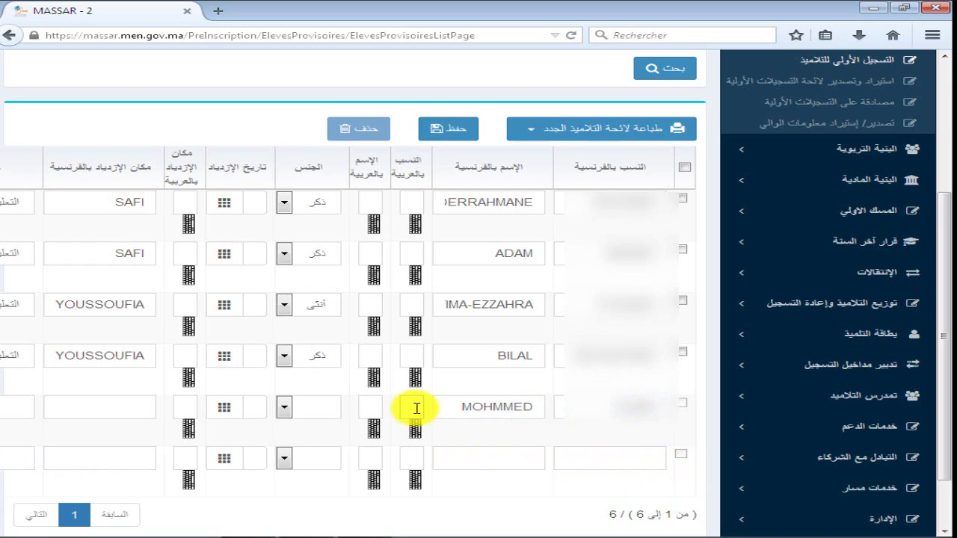
{"action": "left_click", "coordinate": [416, 432]}
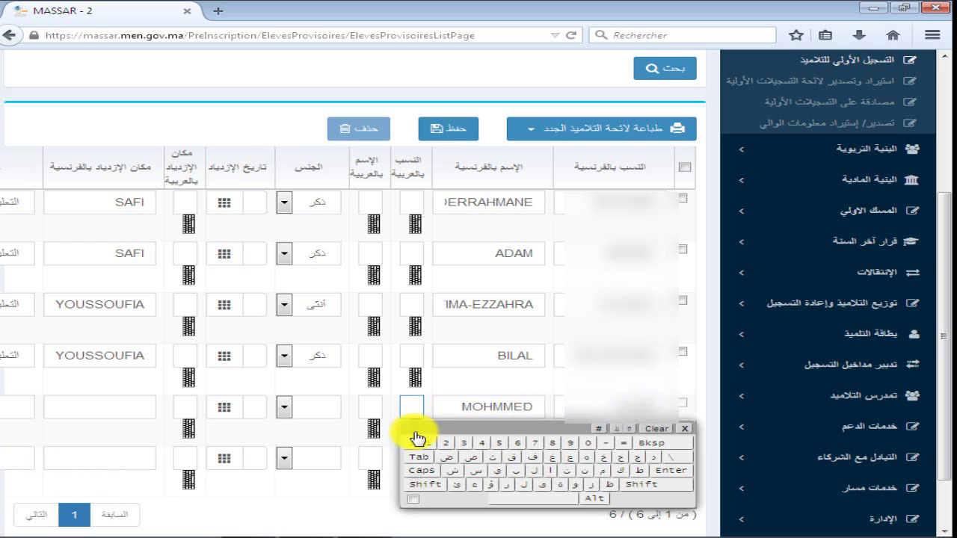
{"action": "left_click", "coordinate": [412, 406]}
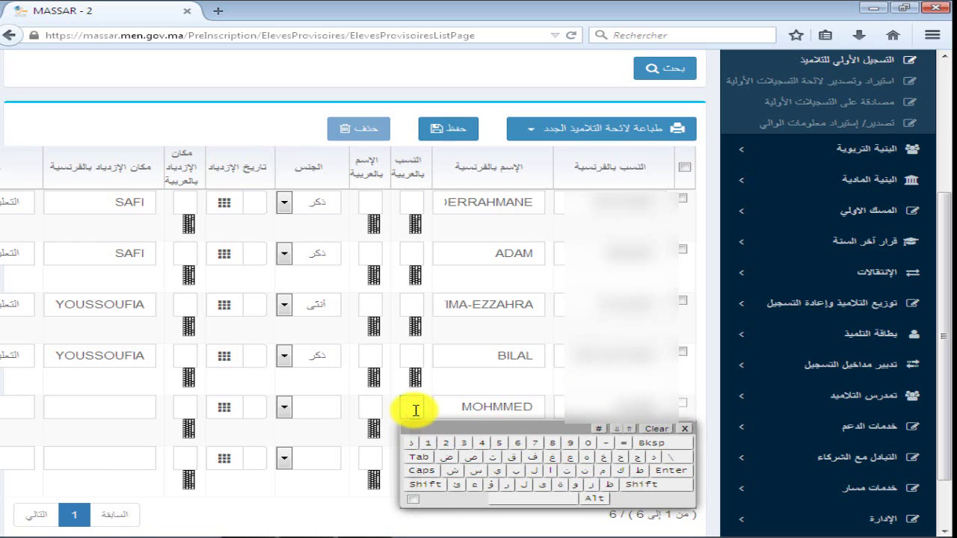
{"action": "left_click", "coordinate": [368, 411]}
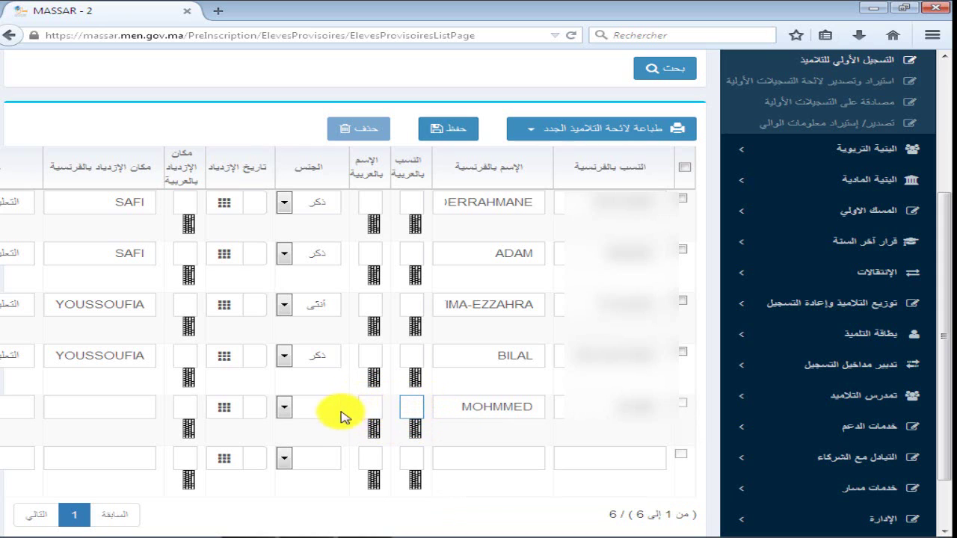
Step: Set the new pupil's gender to ذكر and choose the date of birth
{"action": "left_click", "coordinate": [284, 410]}
{"action": "left_click", "coordinate": [310, 432]}
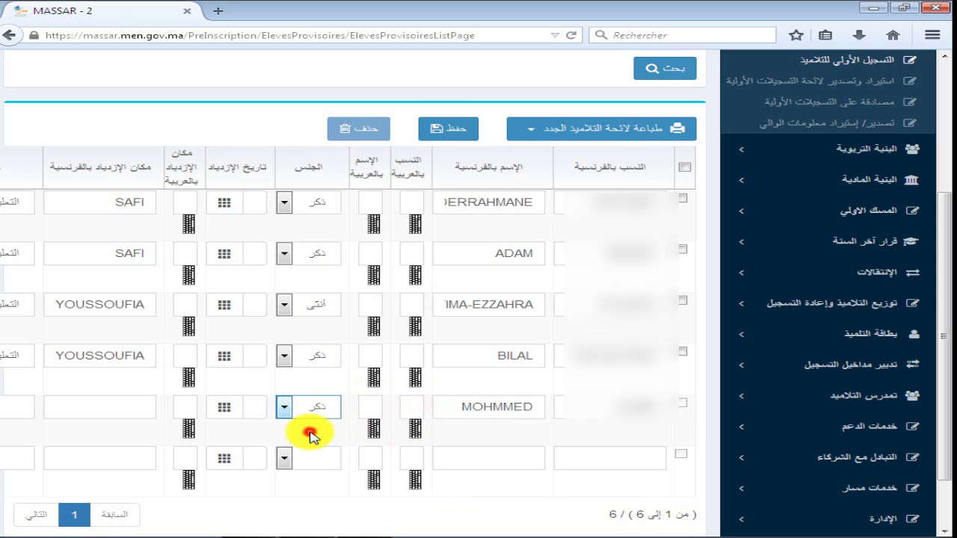
{"action": "left_click", "coordinate": [254, 407]}
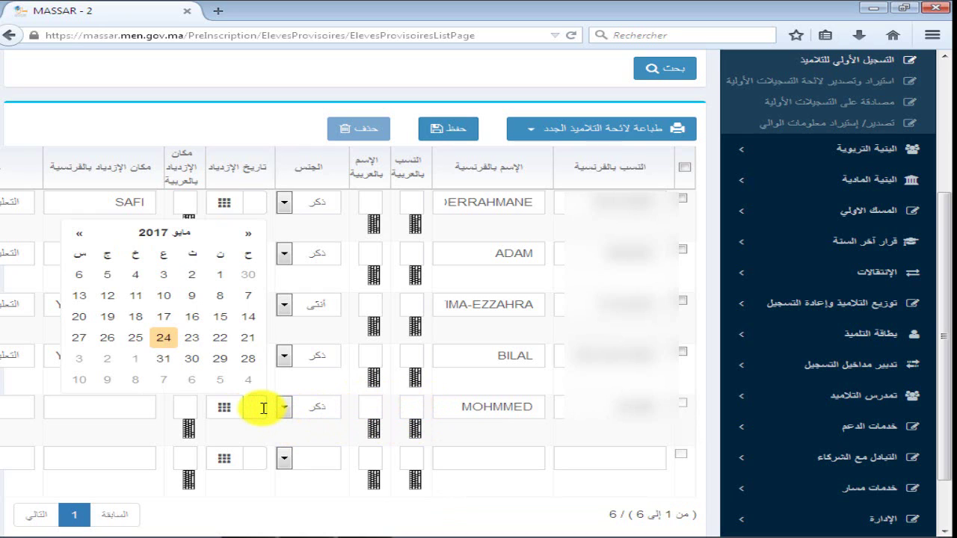
{"action": "left_click", "coordinate": [248, 241]}
{"action": "left_click", "coordinate": [248, 241]}
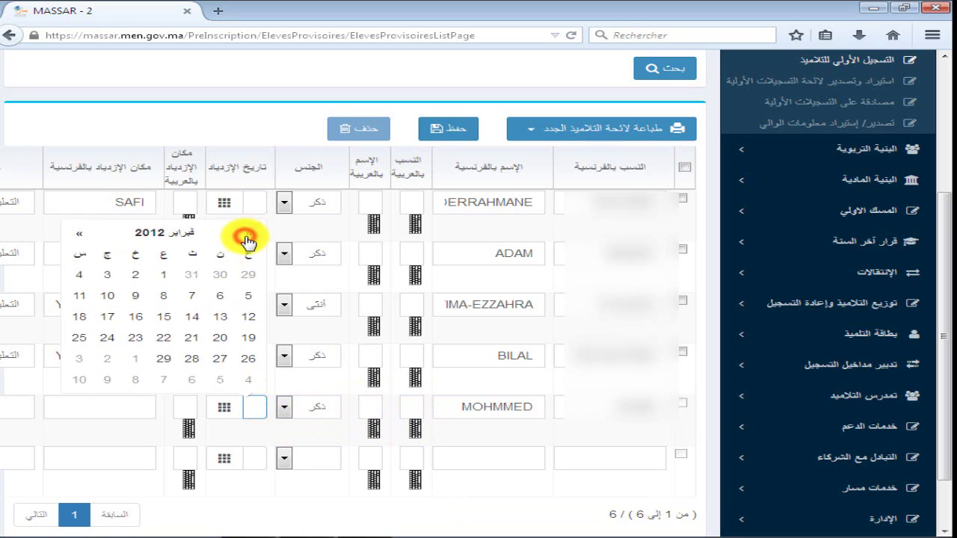
{"action": "left_click", "coordinate": [163, 317]}
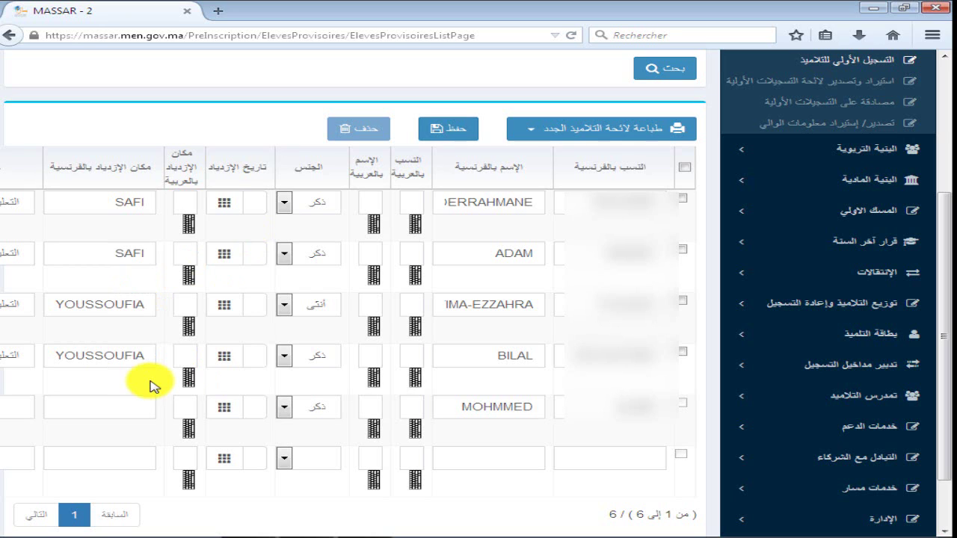
Step: Copy the French birthplace YOUSSOUFIA from the row above into the new pupil's birthplace field
{"action": "left_click", "coordinate": [187, 408]}
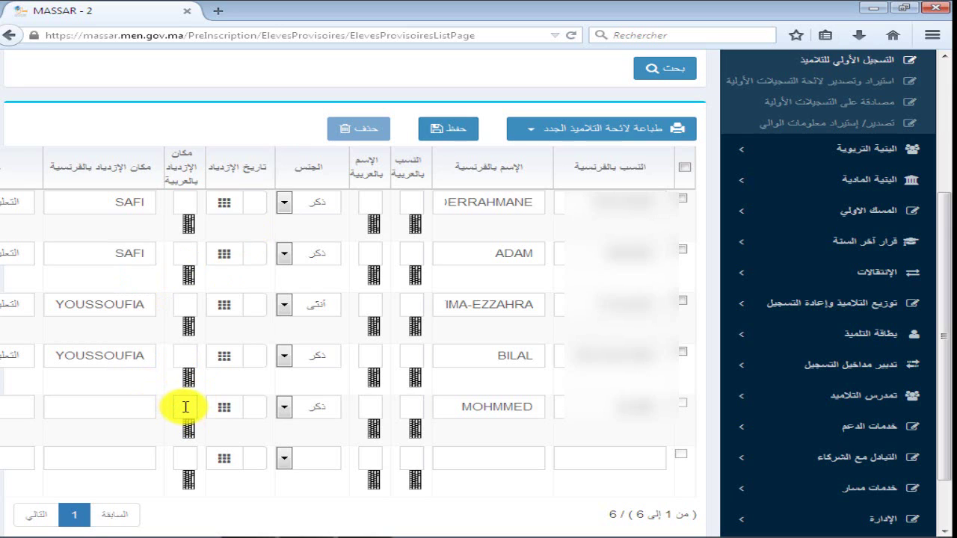
{"action": "double_click", "coordinate": [103, 356]}
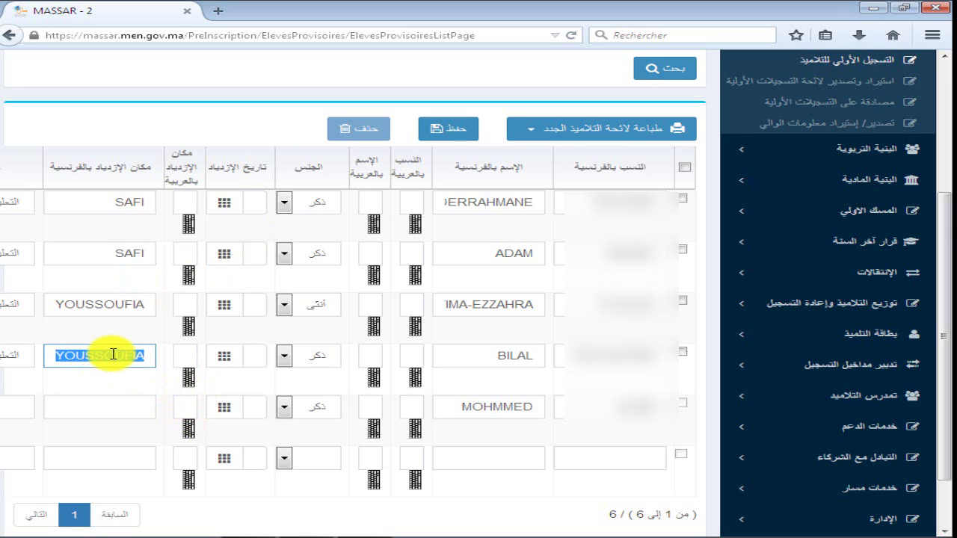
{"action": "right_click", "coordinate": [113, 354]}
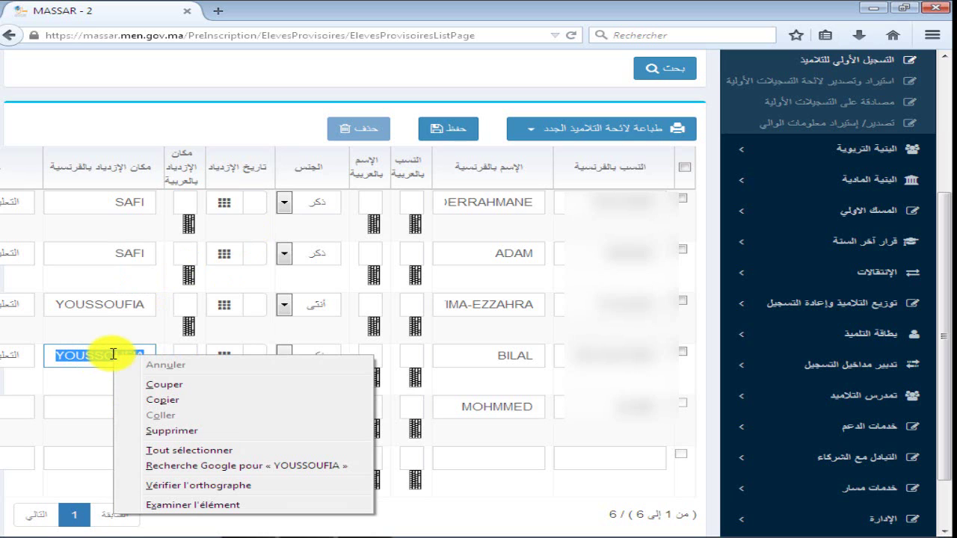
{"action": "left_click", "coordinate": [165, 396]}
{"action": "left_click", "coordinate": [135, 404]}
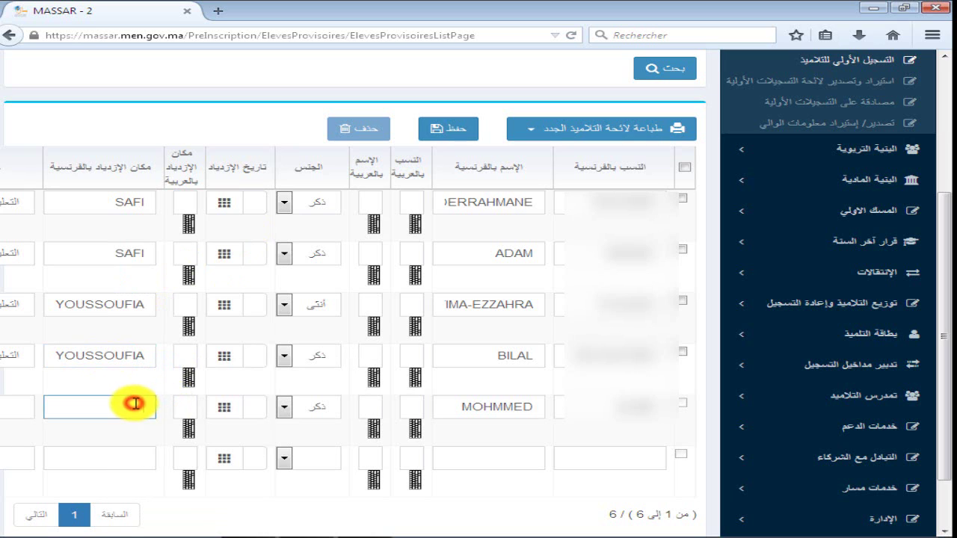
{"action": "right_click", "coordinate": [135, 403]}
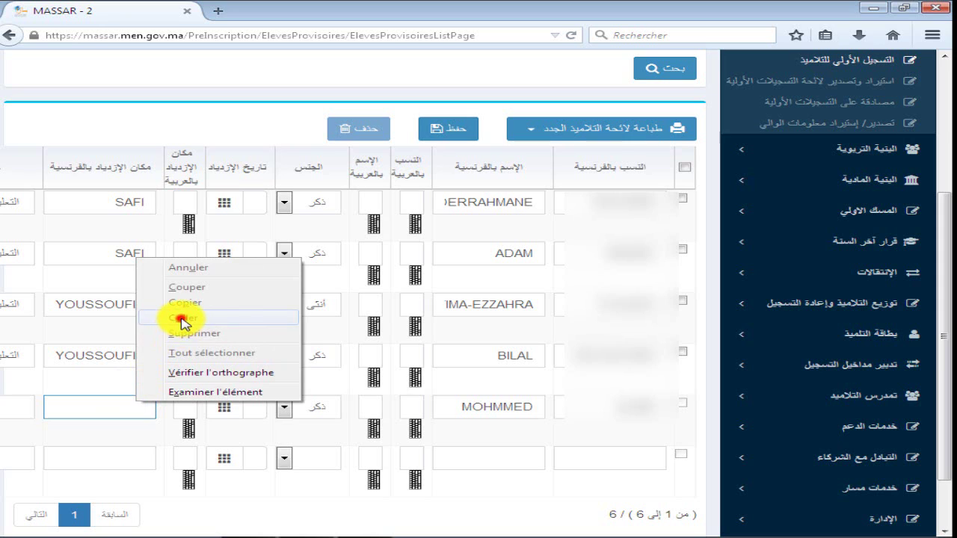
{"action": "left_click", "coordinate": [182, 320]}
Step: Choose a التعليم option for the field after the new pupil's birthplace, save the pupil list and dismiss the message
{"action": "left_click", "coordinate": [22, 406]}
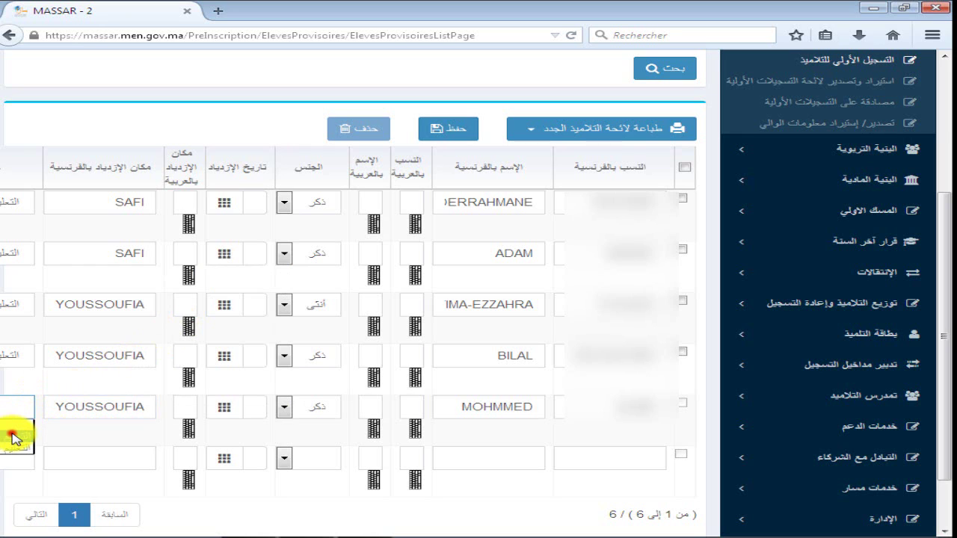
{"action": "left_click", "coordinate": [15, 437]}
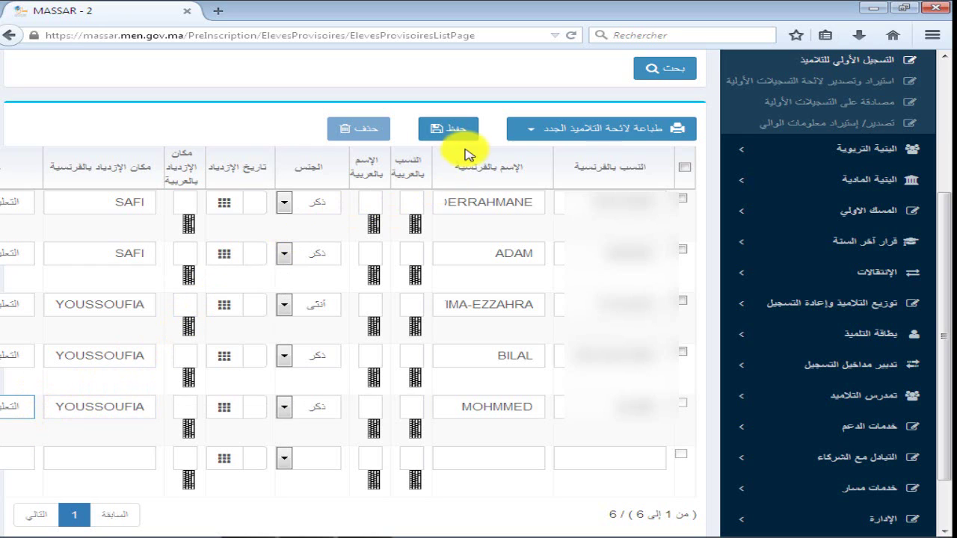
{"action": "left_click", "coordinate": [445, 132]}
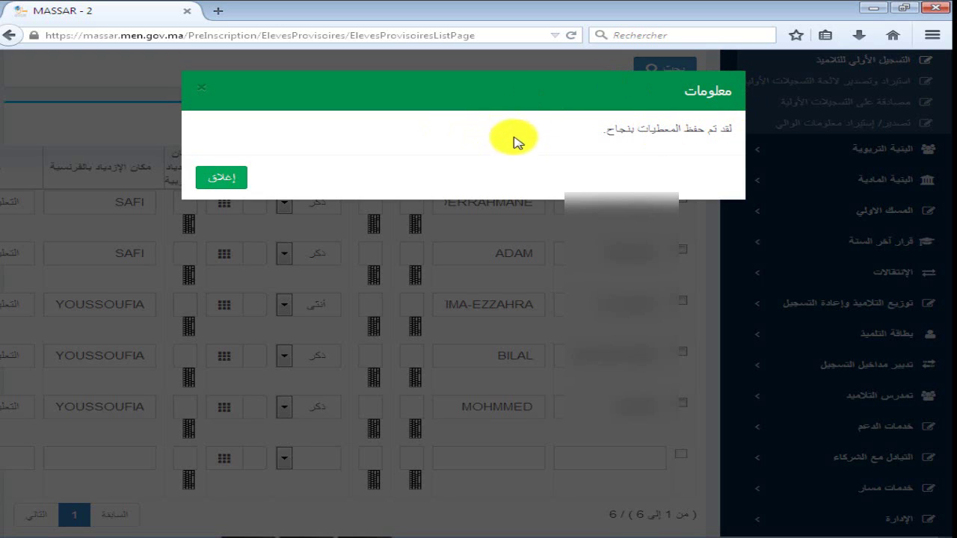
{"action": "left_click", "coordinate": [224, 183]}
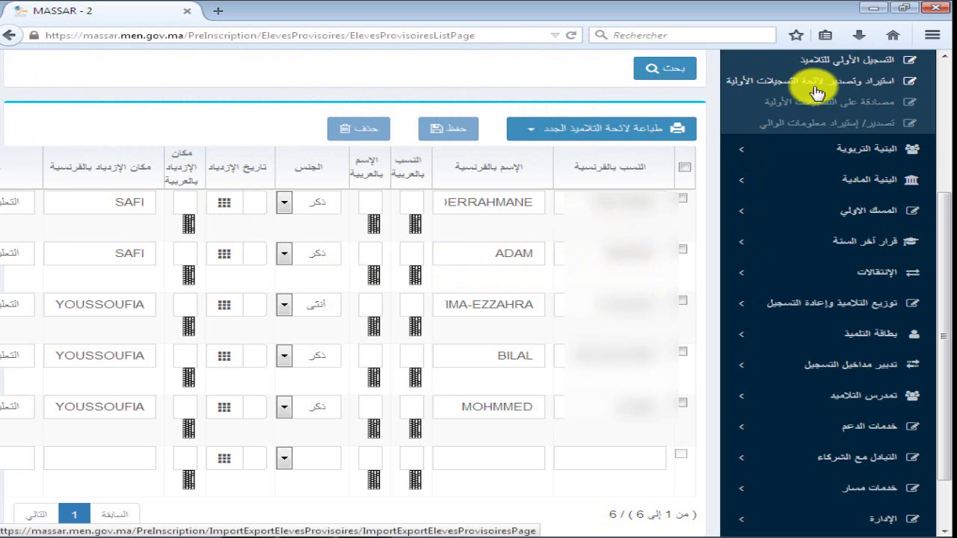
{"action": "left_click", "coordinate": [785, 88]}
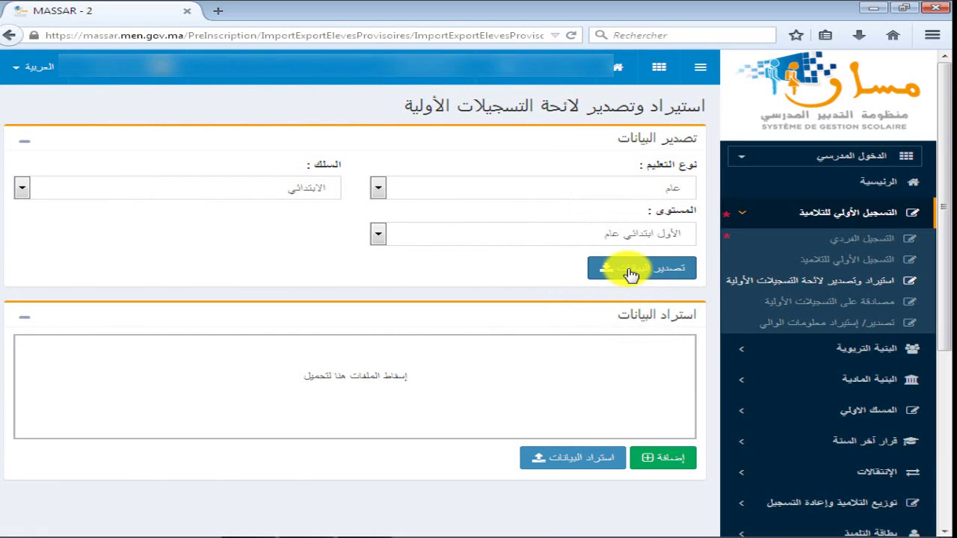
{"action": "left_click", "coordinate": [630, 274]}
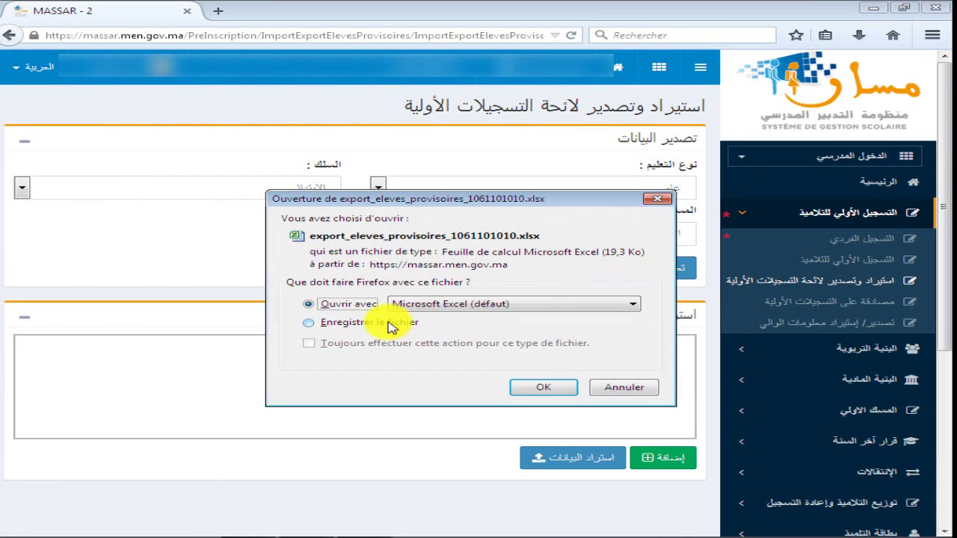
{"action": "left_click", "coordinate": [385, 322]}
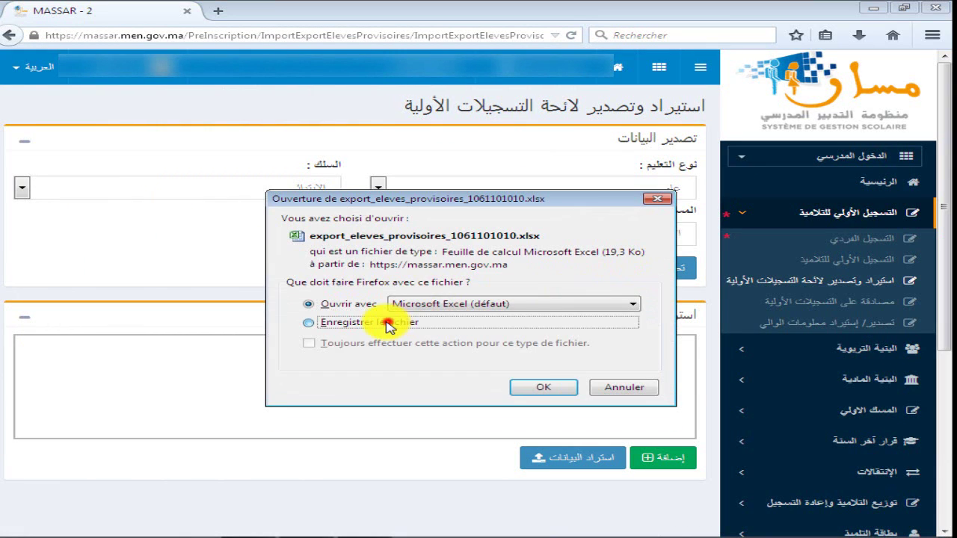
{"action": "left_click", "coordinate": [539, 388]}
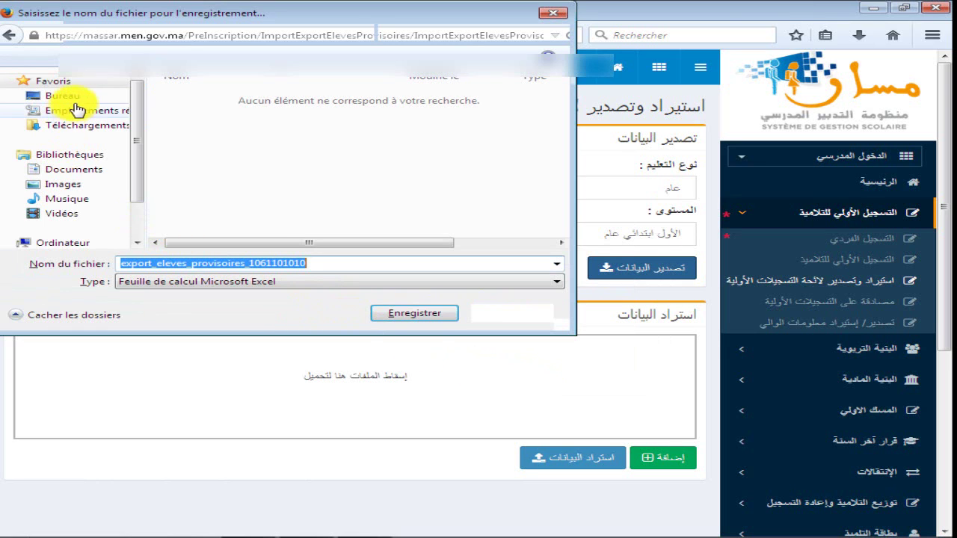
{"action": "left_click", "coordinate": [75, 97]}
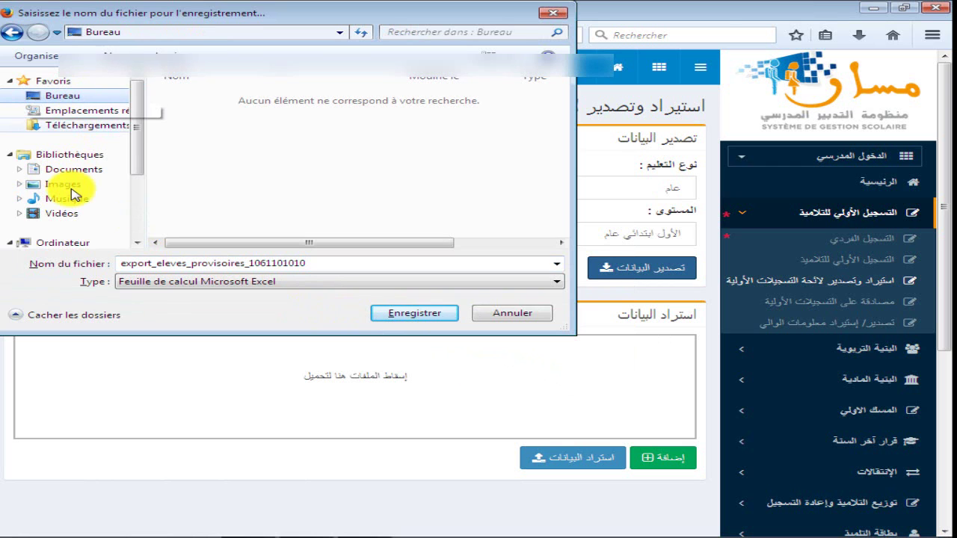
{"action": "key", "text": "Return"}
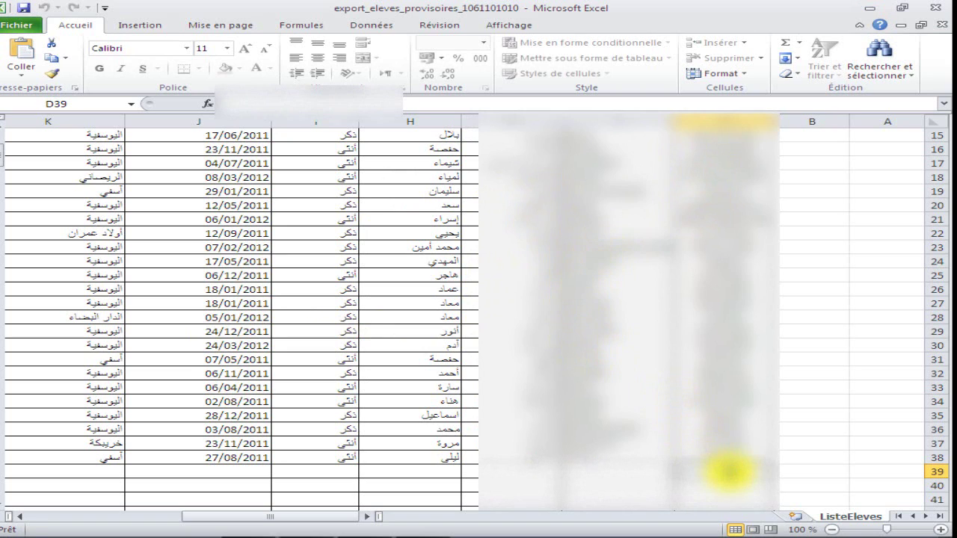
Step: In the exported workbook in Excel, enter a new pupil's names in row 39: French in D39 and F39, Arabic in G39 and H39
{"action": "type", "text": "="}
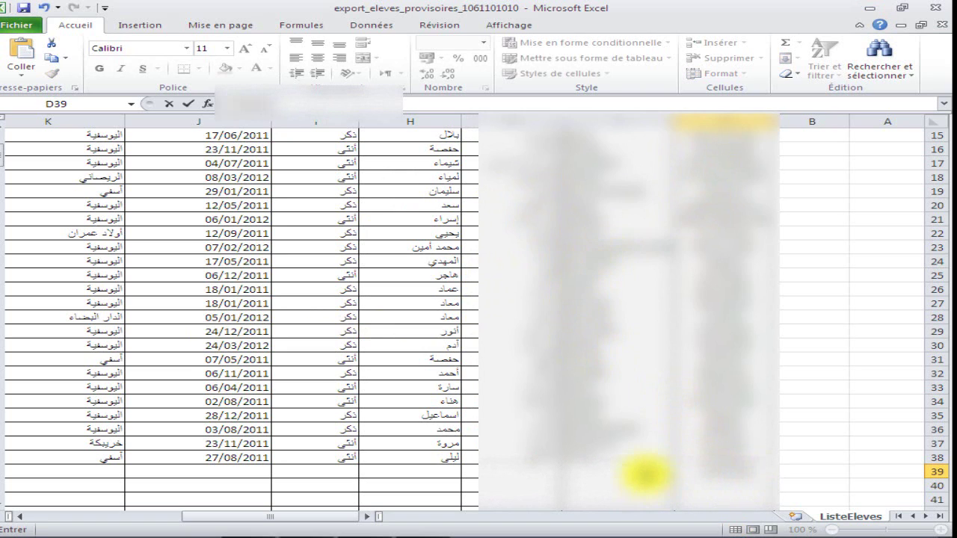
{"action": "left_click", "coordinate": [645, 474]}
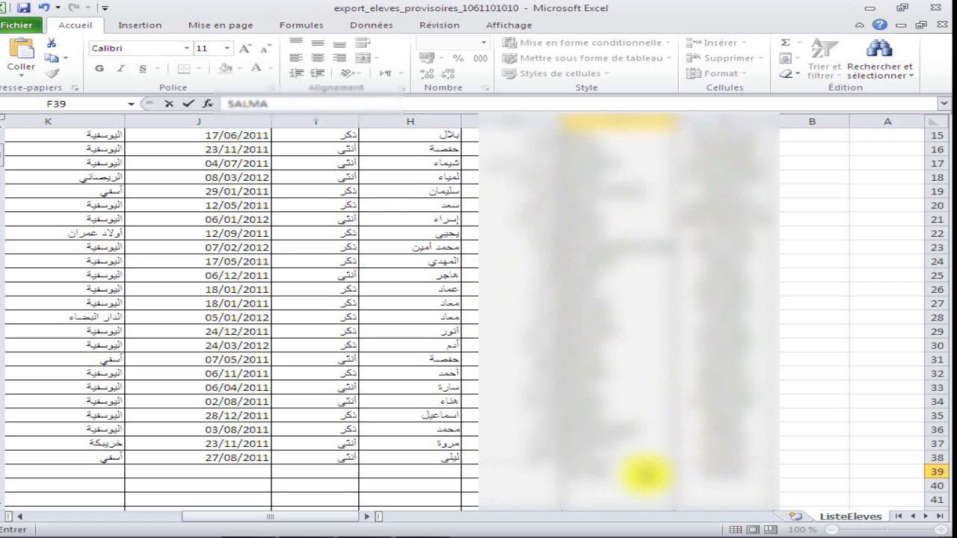
{"action": "double_click", "coordinate": [645, 474]}
{"action": "left_click", "coordinate": [527, 469]}
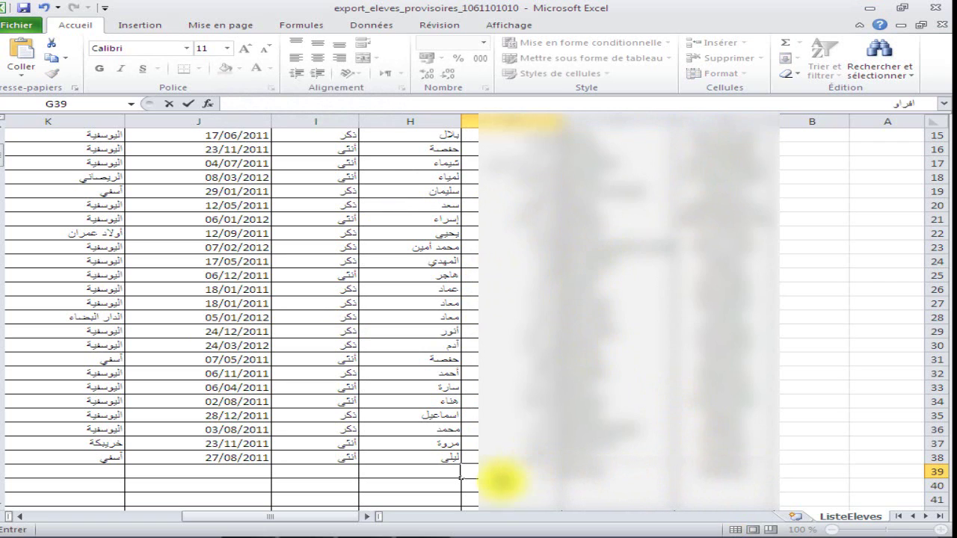
{"action": "left_click", "coordinate": [409, 475]}
{"action": "type", "text": "سلمى"}
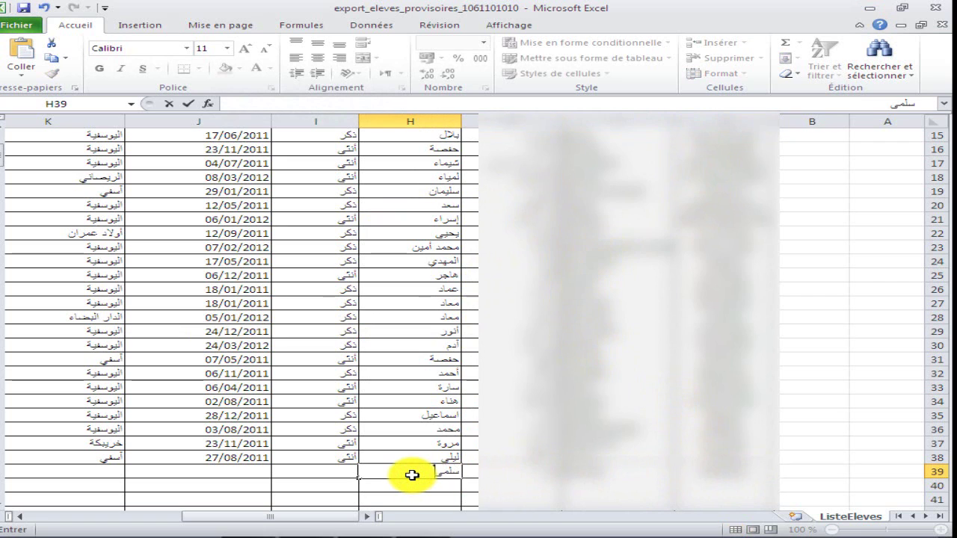
Step: Set the new pupil's gender in I39 to أنثى and enter the date of birth in J39
{"action": "left_click", "coordinate": [348, 476]}
{"action": "key", "text": "alt+Down"}
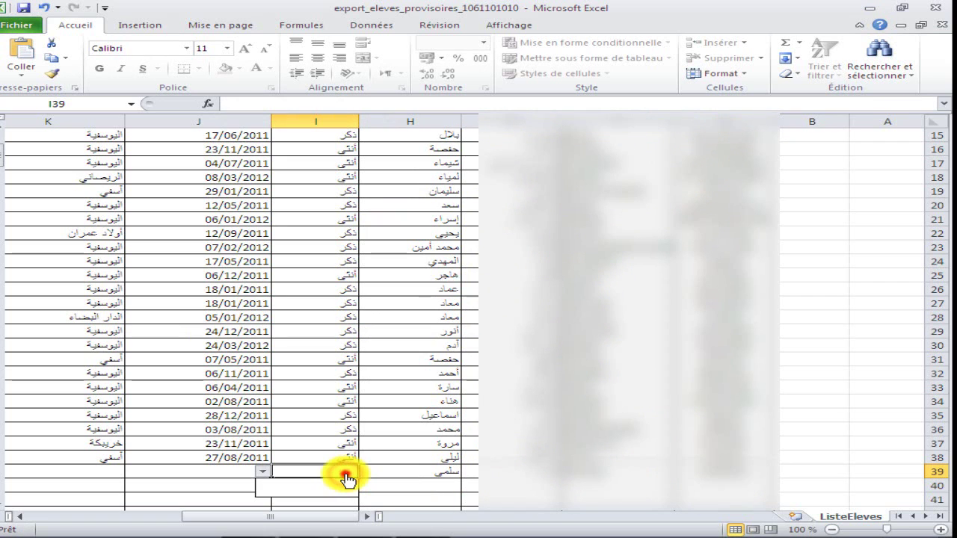
{"action": "left_click", "coordinate": [345, 493]}
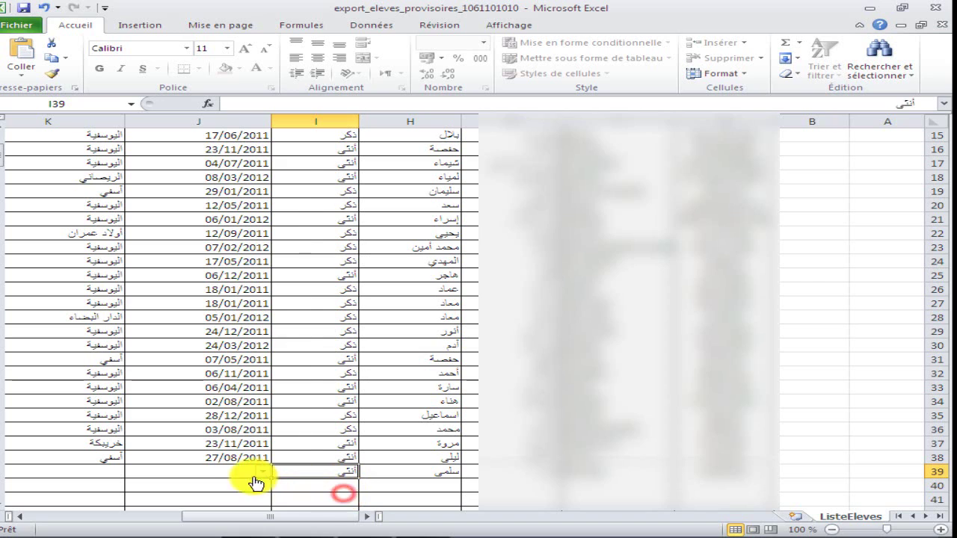
{"action": "left_click", "coordinate": [193, 470]}
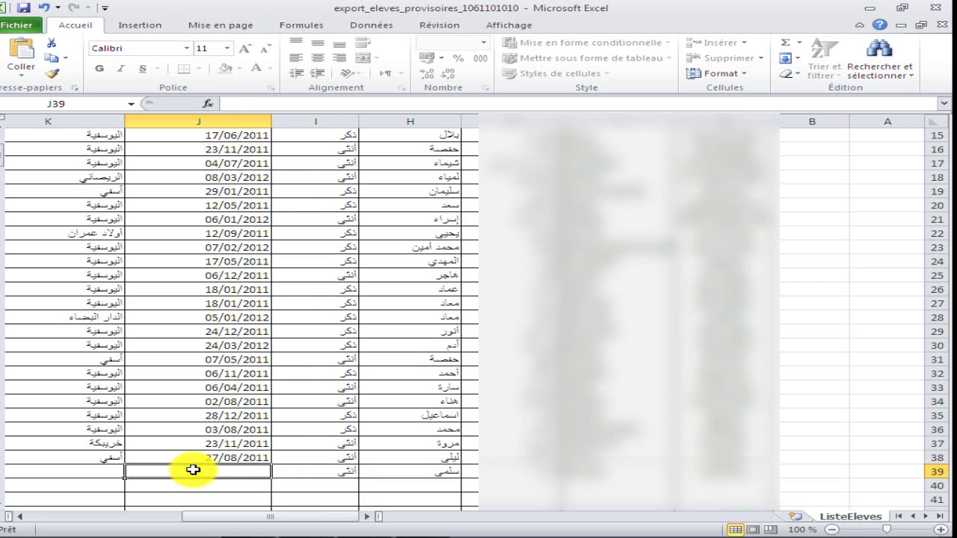
{"action": "type", "text": "12/03/2012"}
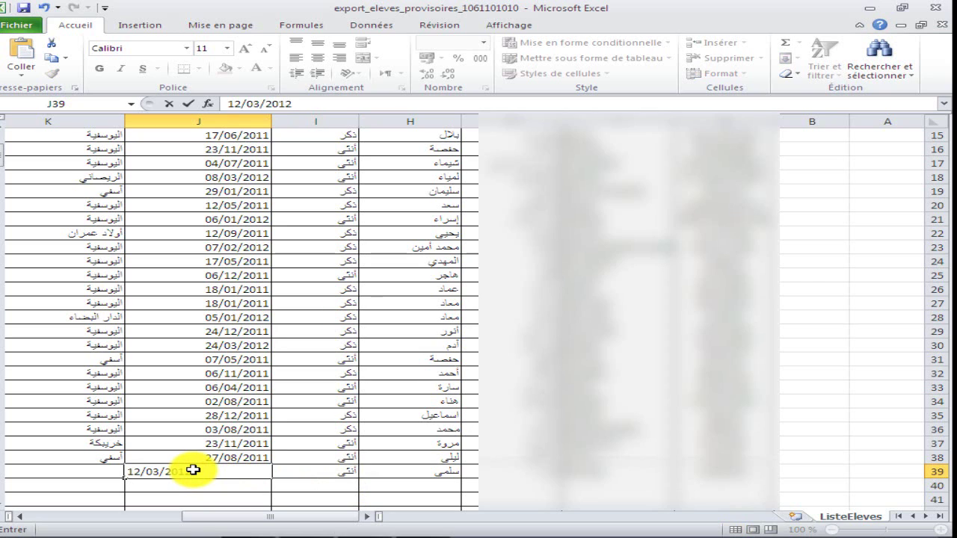
Step: Copy the birthplaces and التعليم الاولي entry from K36:M36 into K39:M39 as values only, and save the workbook
{"action": "left_click", "coordinate": [74, 471]}
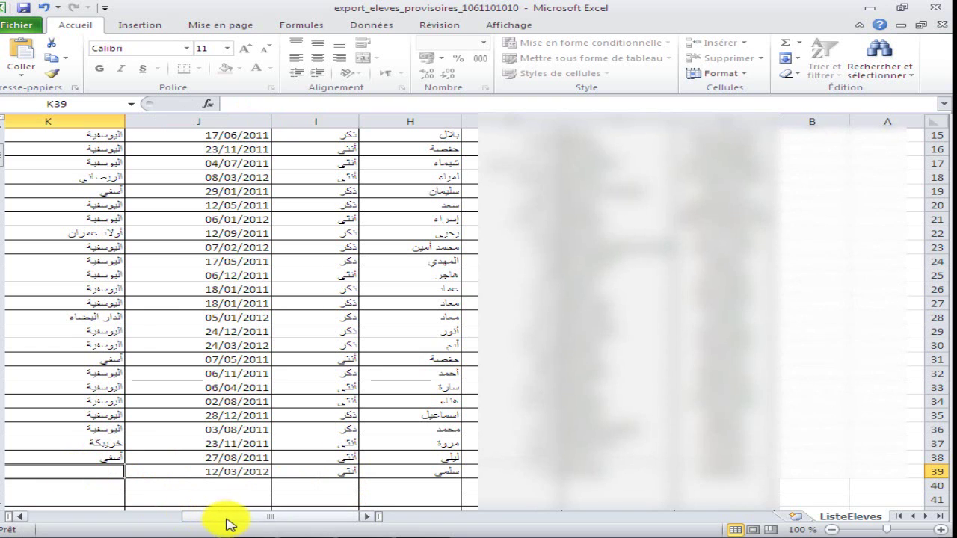
{"action": "left_click_drag", "start_coordinate": [228, 517], "coordinate": [100, 516]}
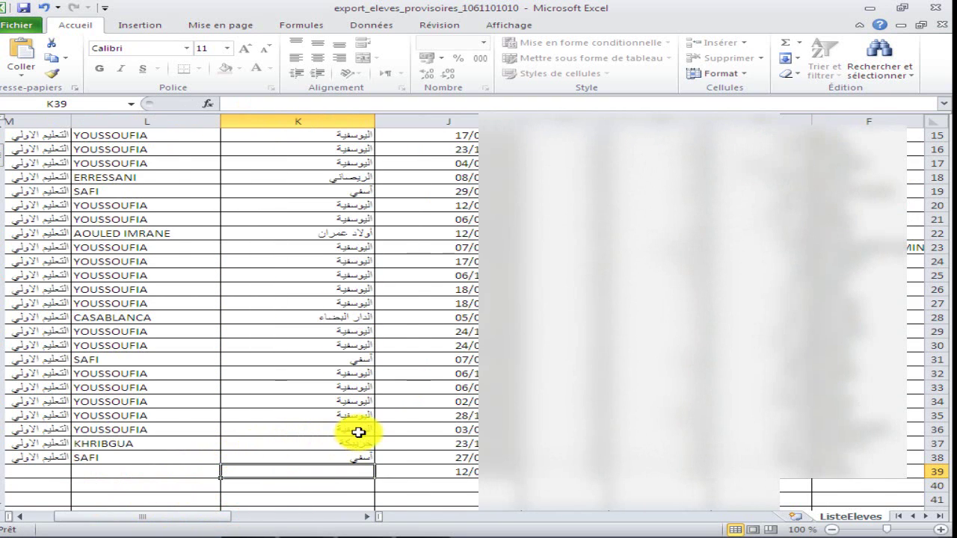
{"action": "left_click_drag", "start_coordinate": [365, 431], "coordinate": [51, 426]}
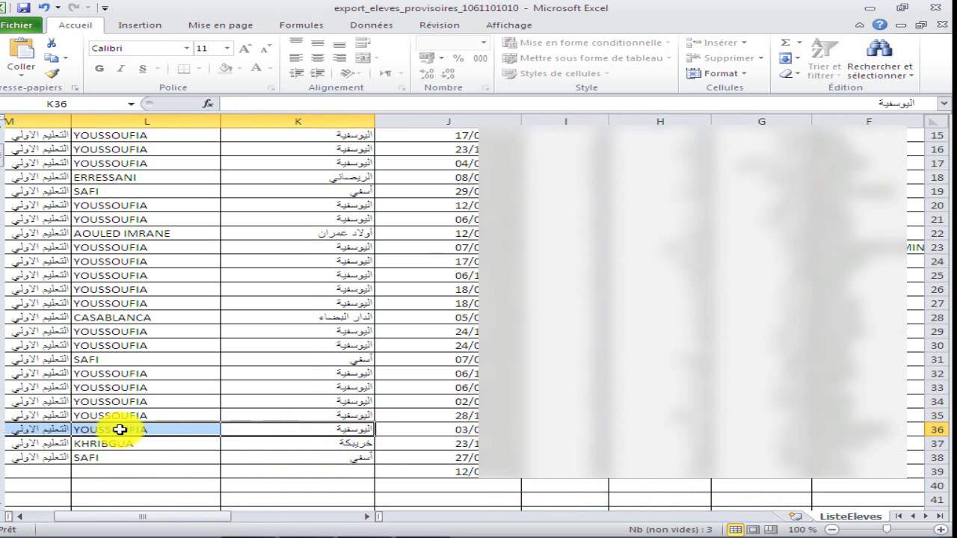
{"action": "right_click", "coordinate": [120, 429]}
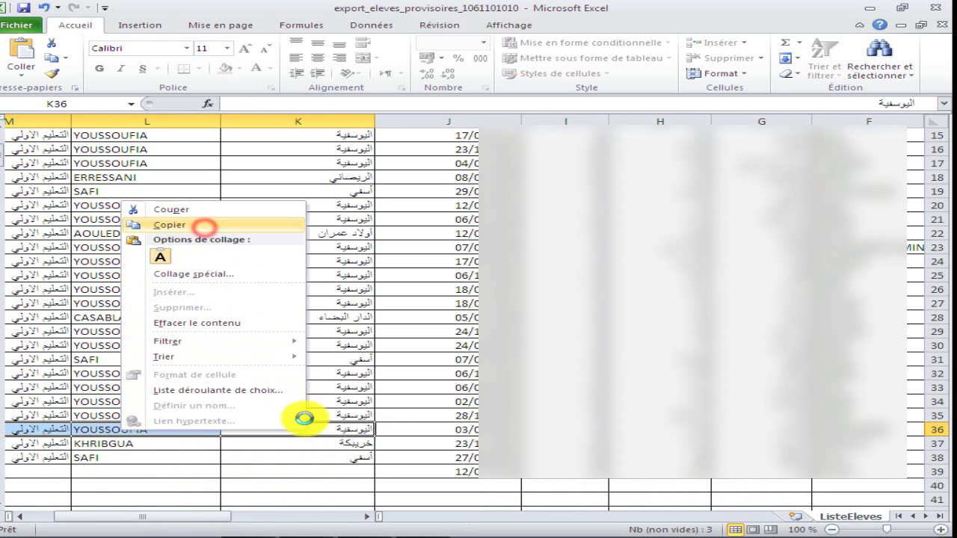
{"action": "left_click", "coordinate": [341, 473]}
{"action": "right_click", "coordinate": [344, 479]}
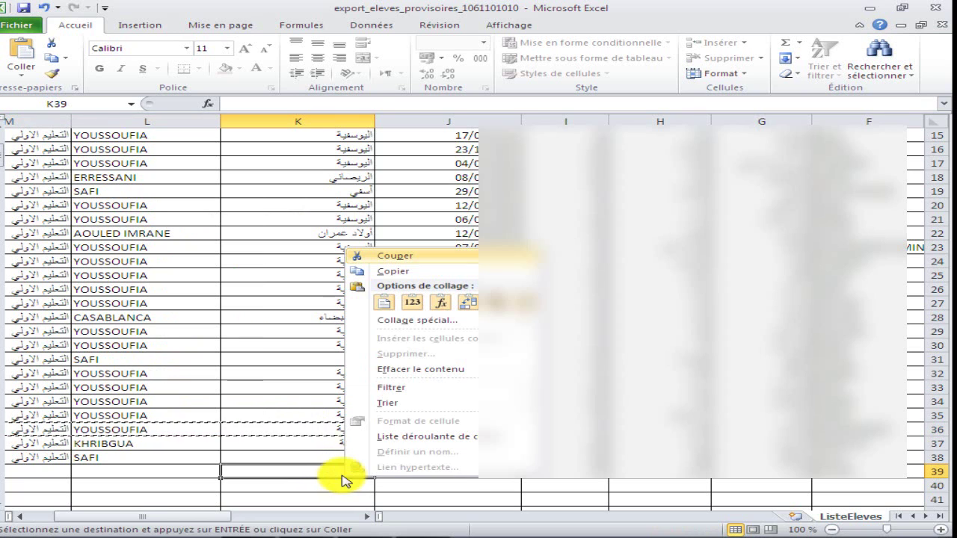
{"action": "left_click", "coordinate": [412, 303]}
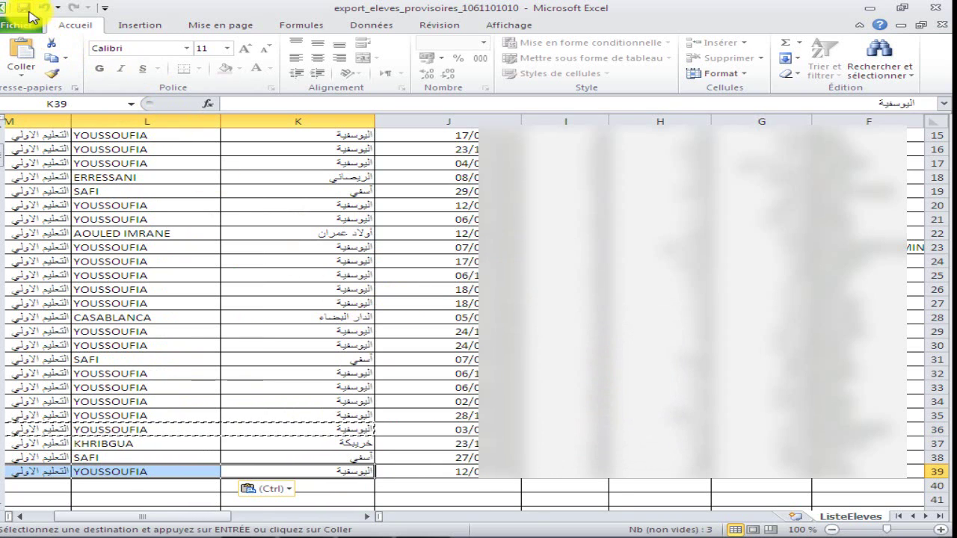
{"action": "left_click", "coordinate": [25, 9]}
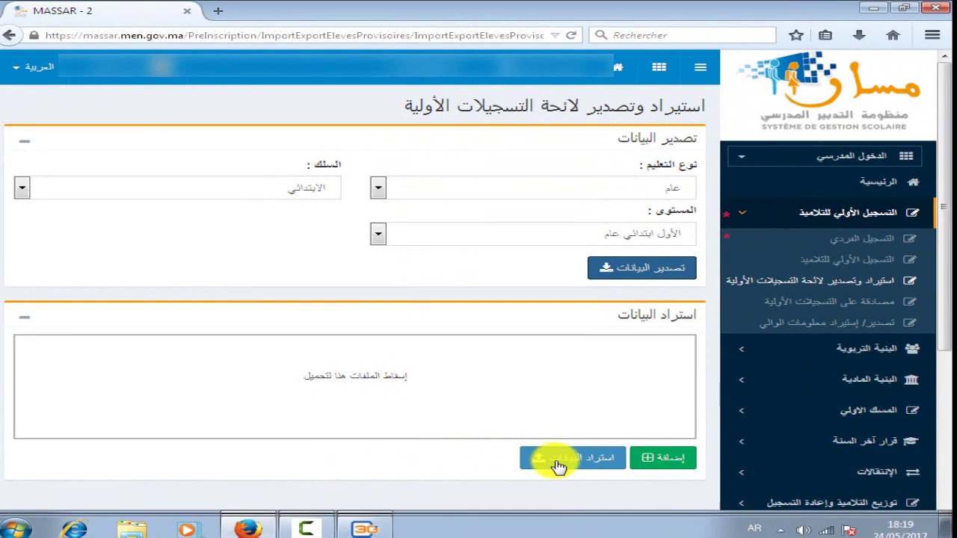
{"action": "left_click", "coordinate": [664, 459]}
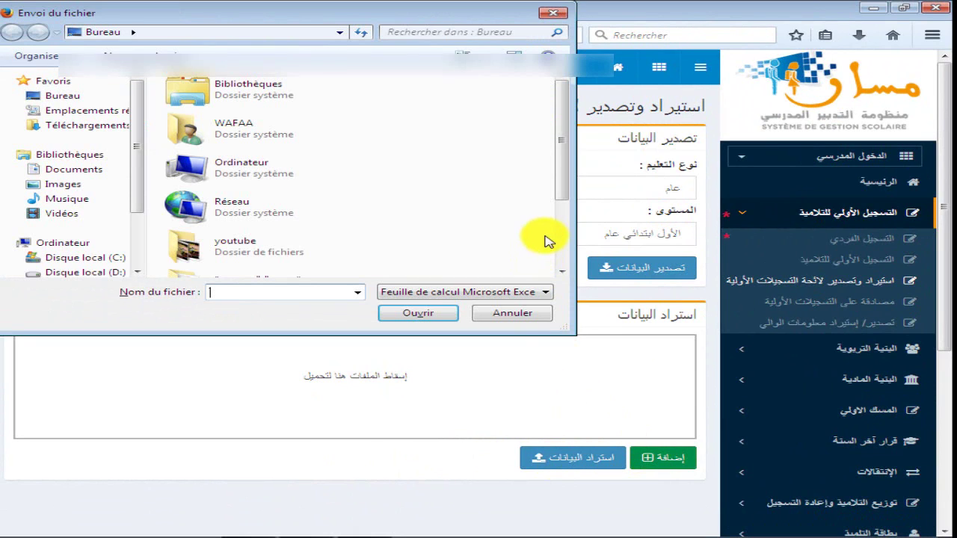
{"action": "scroll", "coordinate": [561, 239], "scroll_direction": "down", "scroll_amount": 1}
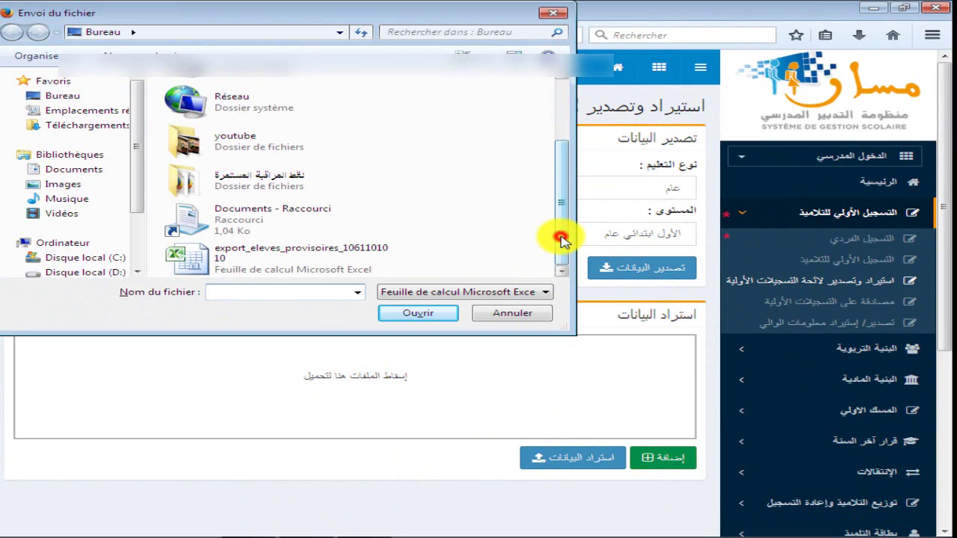
{"action": "left_click", "coordinate": [287, 257]}
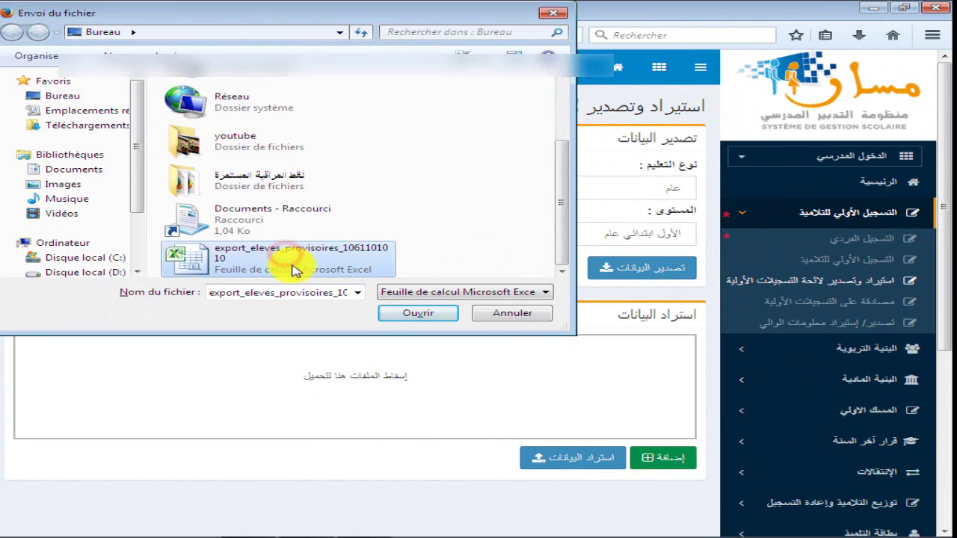
{"action": "left_click", "coordinate": [413, 314]}
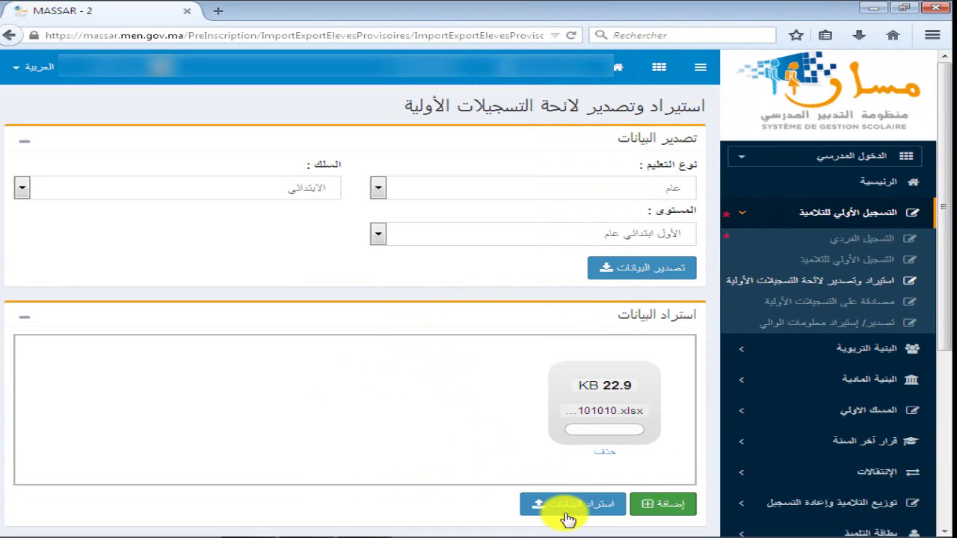
{"action": "left_click", "coordinate": [572, 507]}
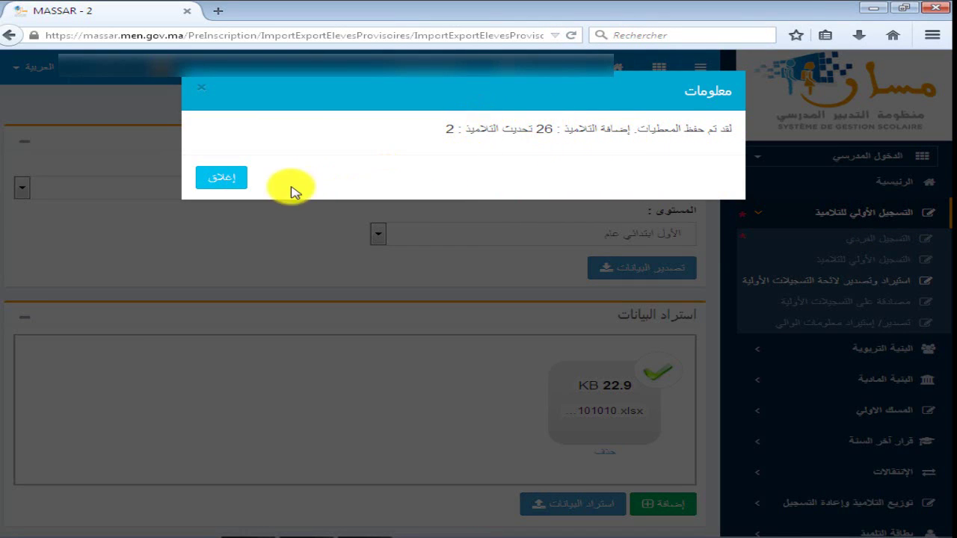
{"action": "left_click", "coordinate": [222, 179]}
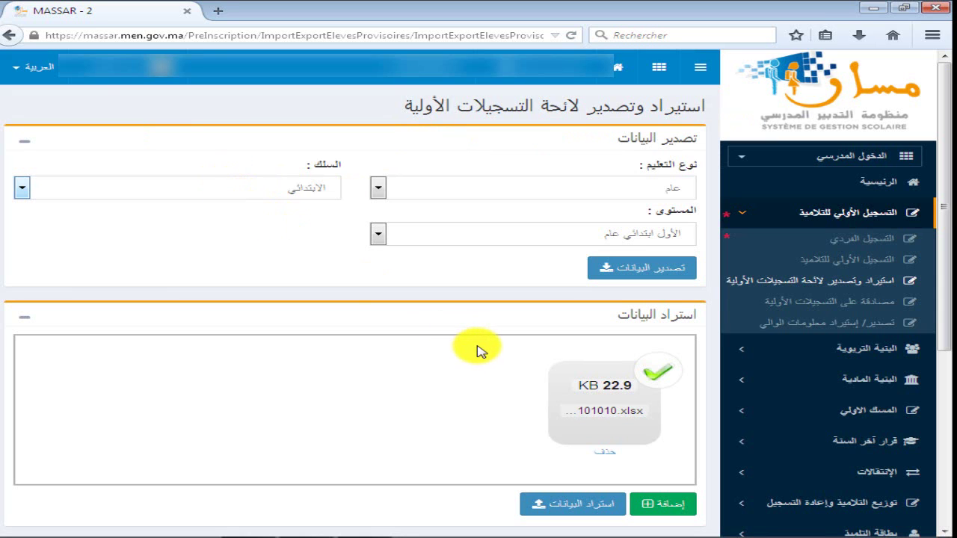
Step: From التسجيل الأولي للتلاميذ, print the new pupils list as PDF and save EleveProvisoires_20170524 to the Bureau folder
{"action": "left_click", "coordinate": [843, 267]}
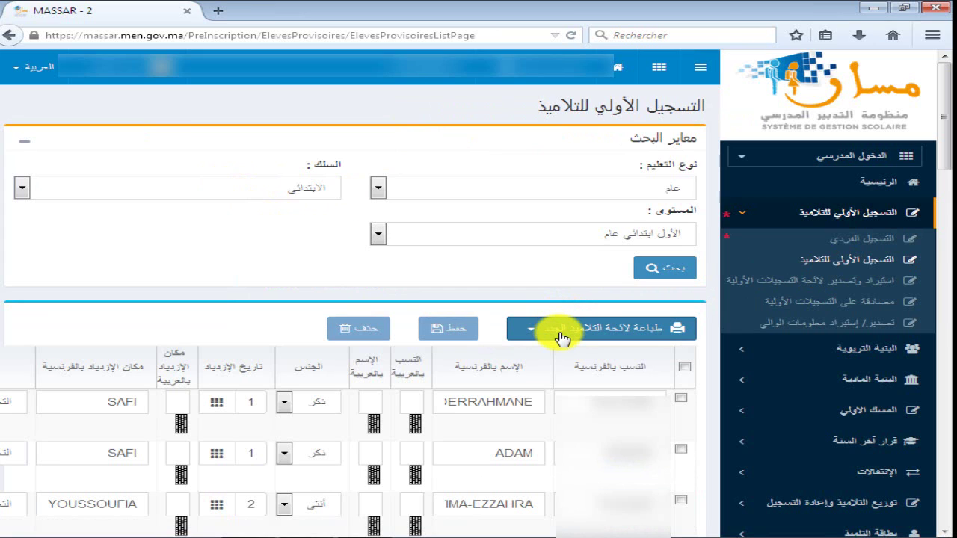
{"action": "left_click", "coordinate": [563, 338]}
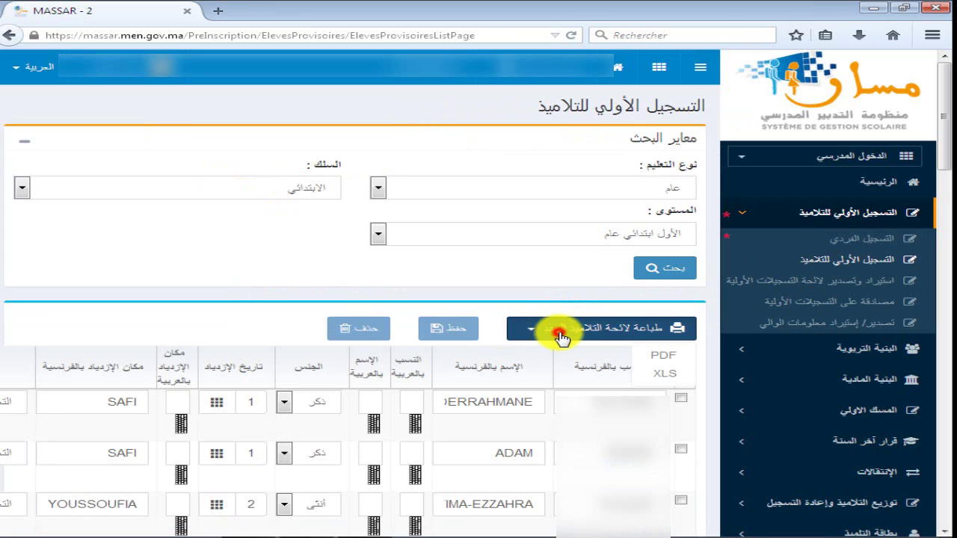
{"action": "left_click", "coordinate": [661, 362]}
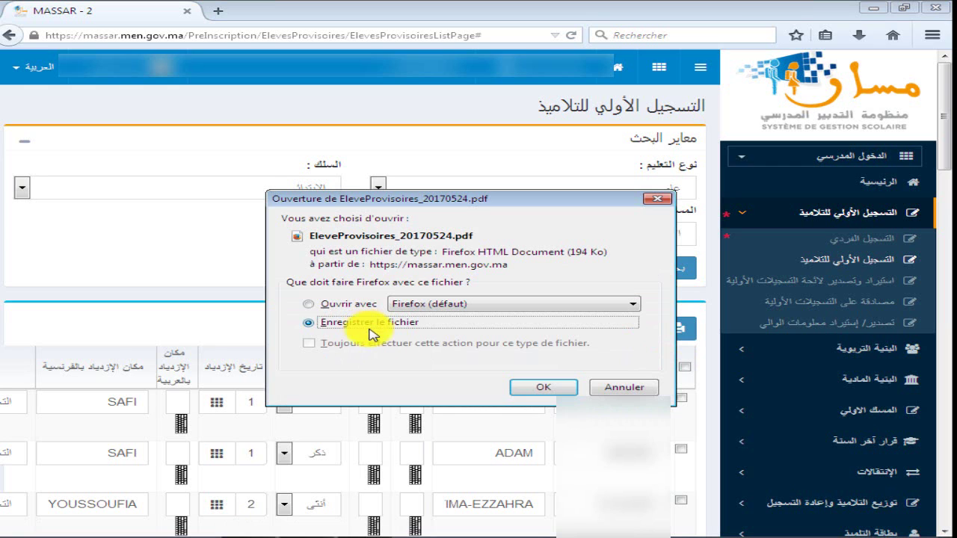
{"action": "left_click", "coordinate": [539, 389]}
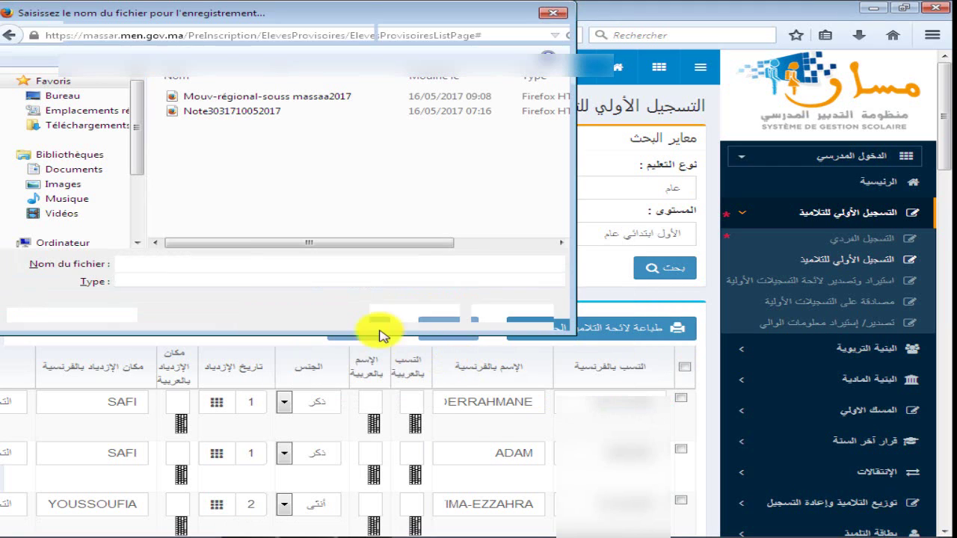
{"action": "left_click", "coordinate": [84, 98]}
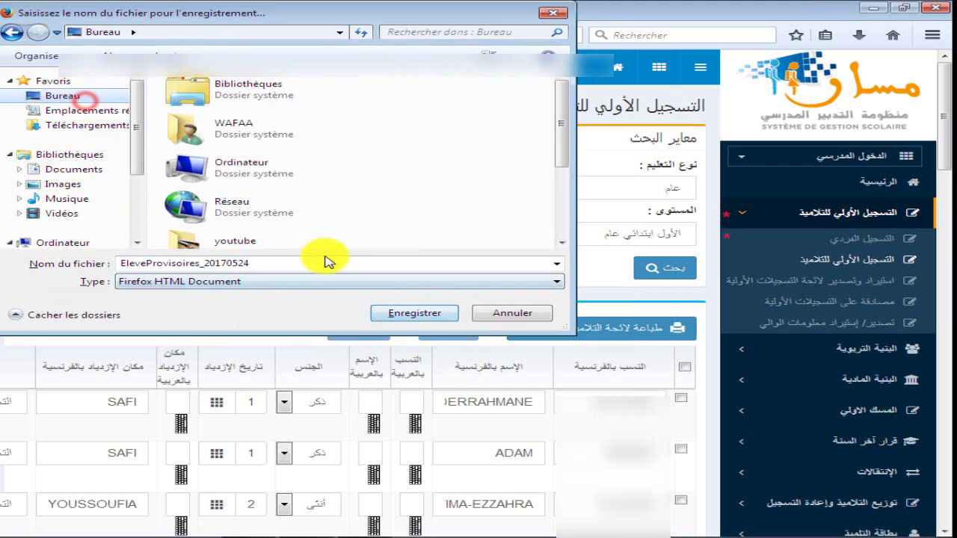
{"action": "left_click", "coordinate": [407, 313]}
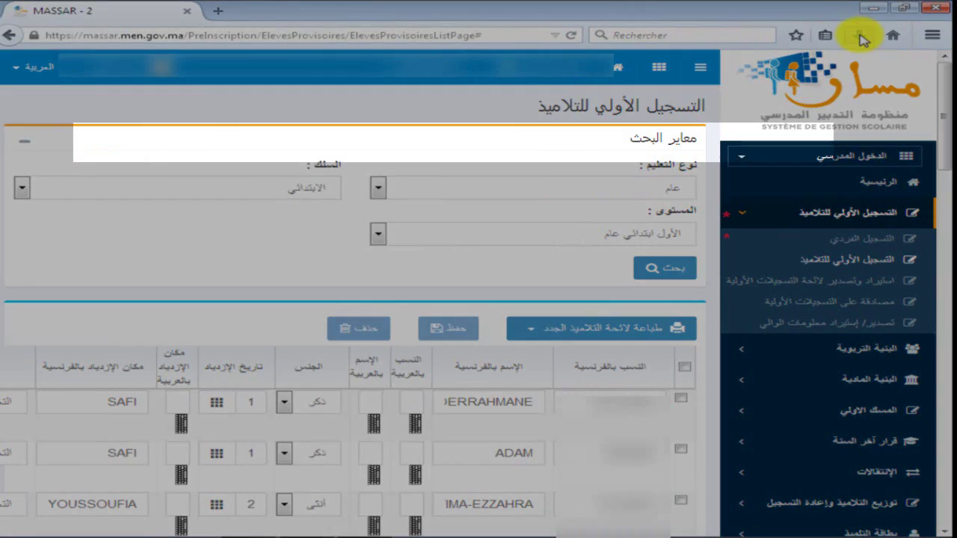
Step: Open the downloaded EleveProvisoires_20170524.pdf and look through the list of registered pupils
{"action": "left_click", "coordinate": [860, 38]}
{"action": "left_click", "coordinate": [786, 68]}
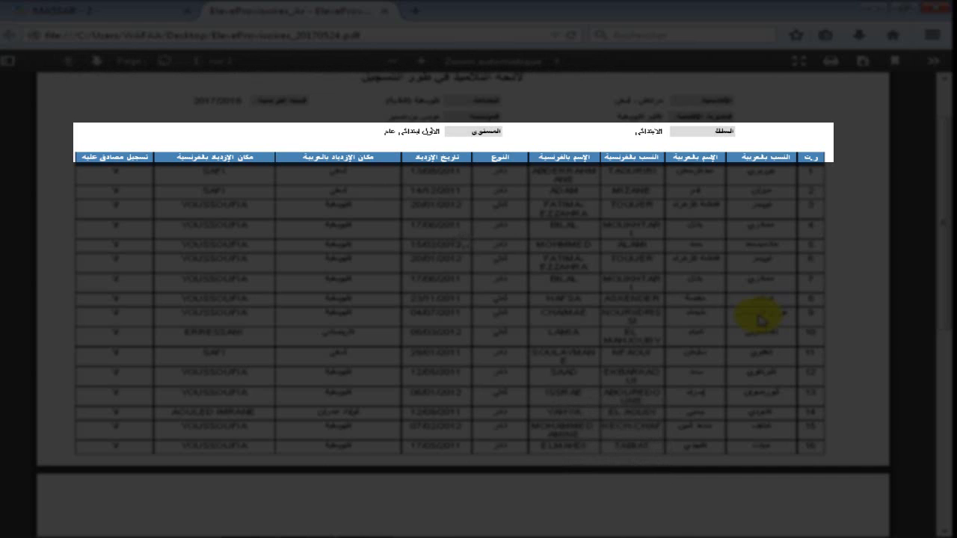
{"action": "scroll", "coordinate": [757, 314], "scroll_direction": "down", "scroll_amount": 3}
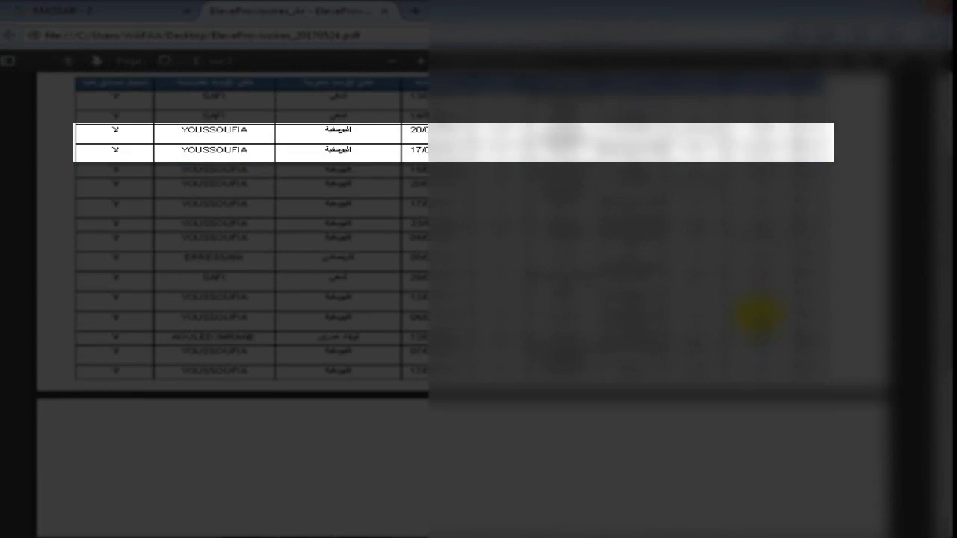